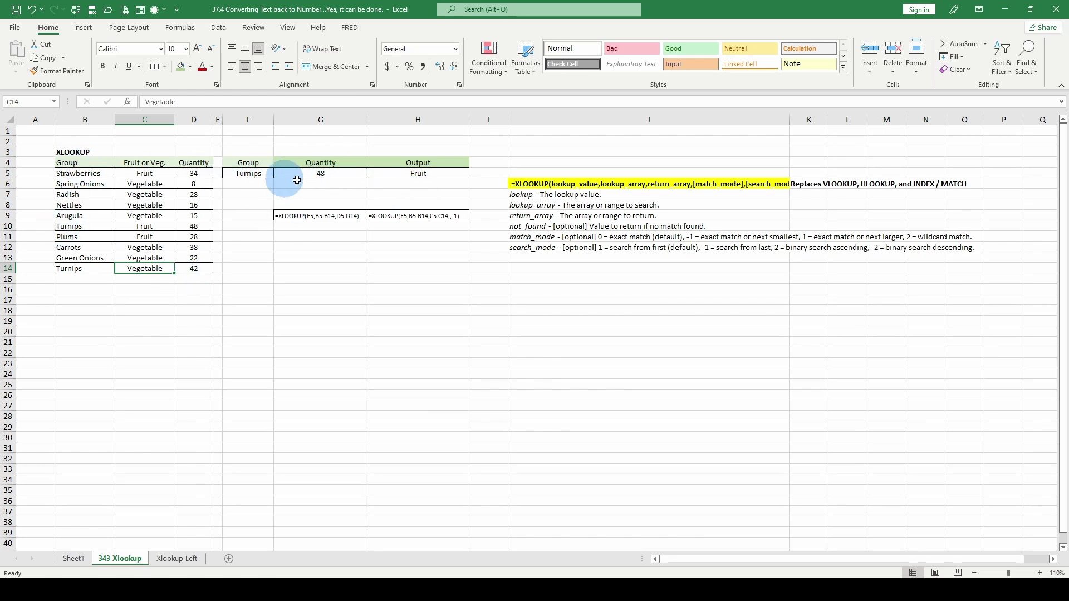
Examine the XLOOKUP formulas in G5 and H5, the two Turnips rows of the source table, and the match_mode description
click(75, 180)
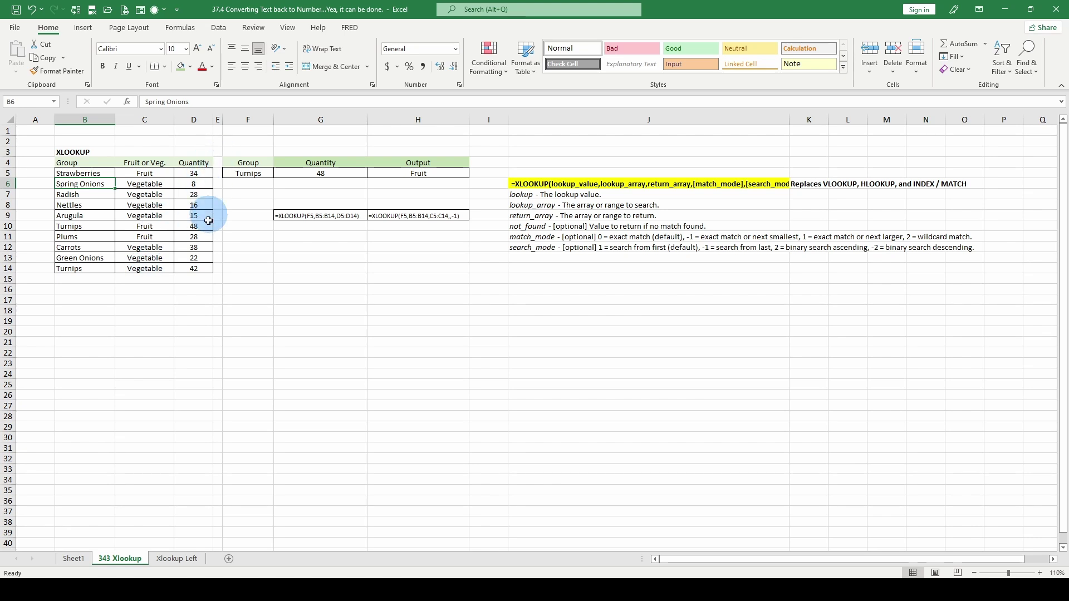
click(316, 174)
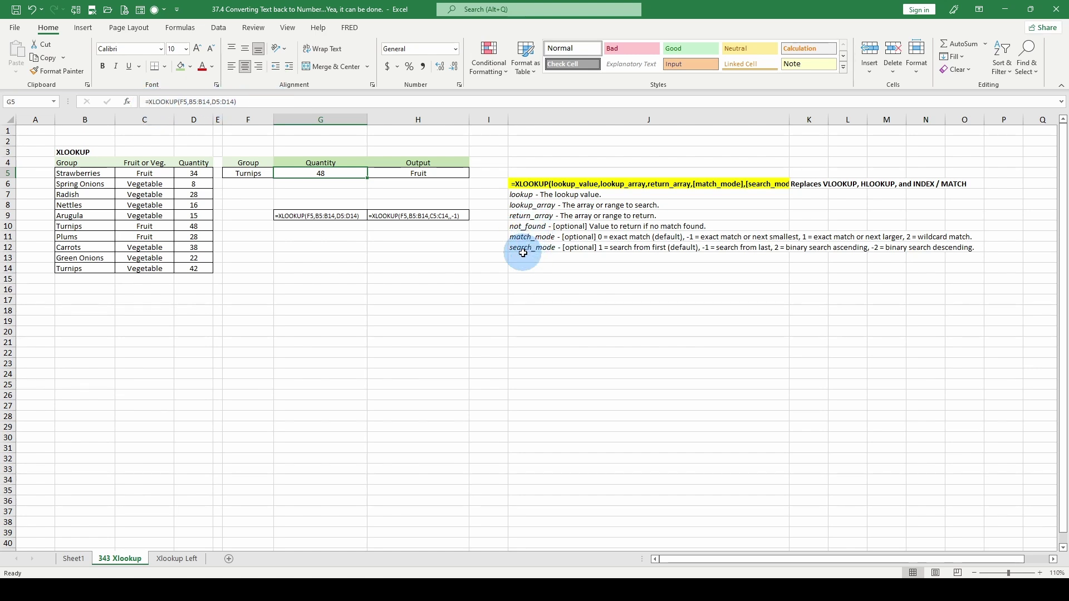
click(382, 172)
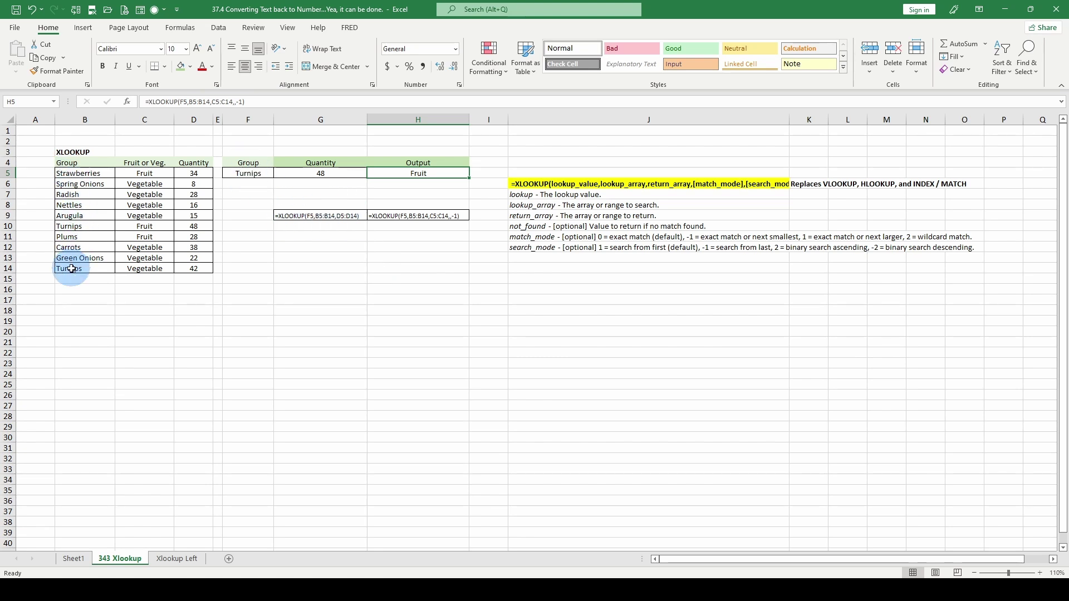
click(89, 226)
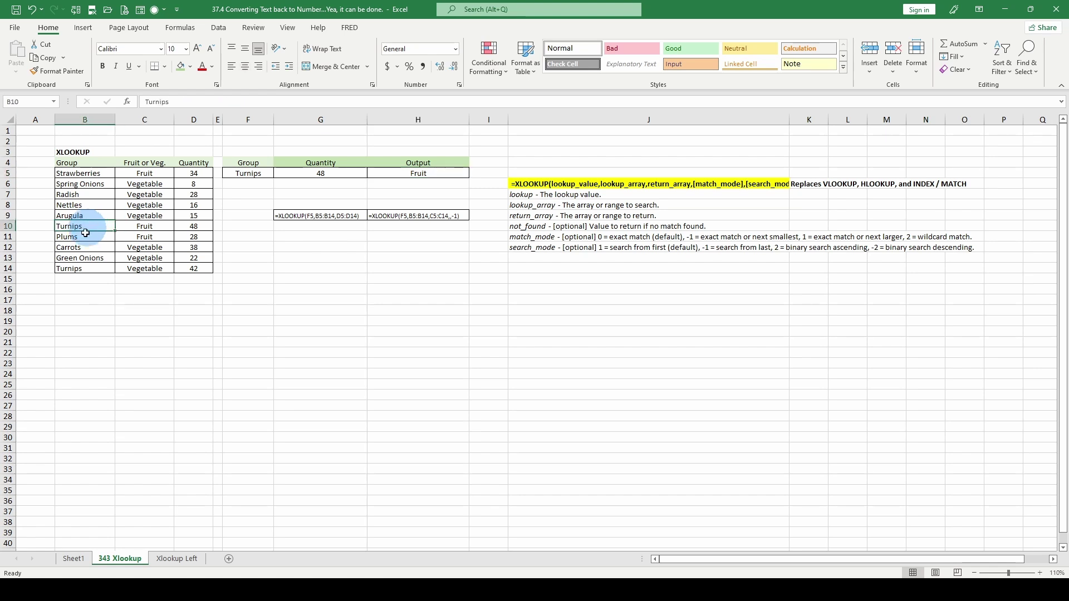
click(72, 269)
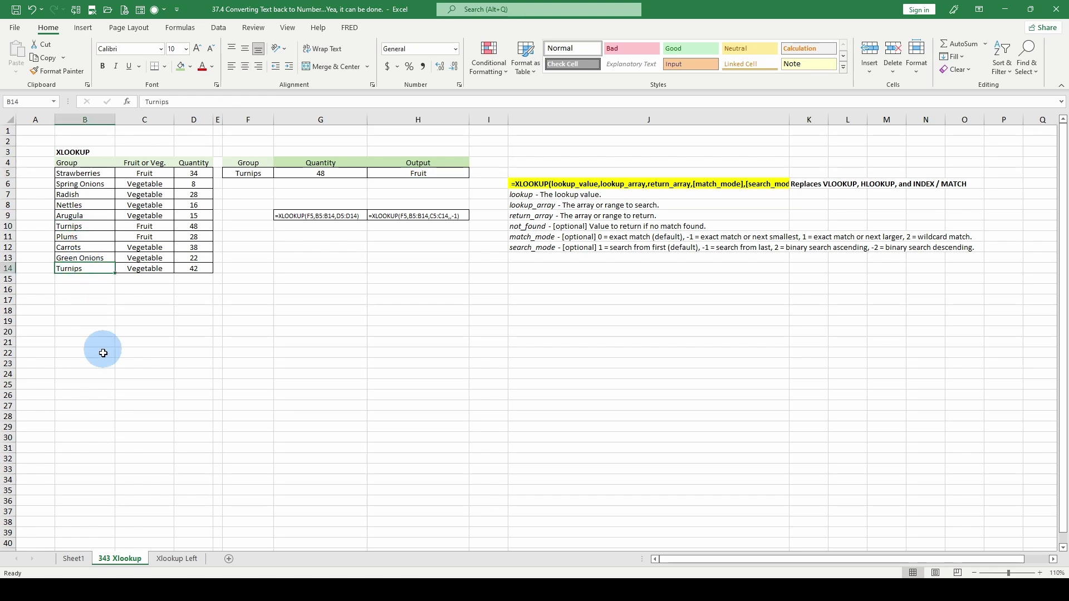
click(143, 268)
click(142, 225)
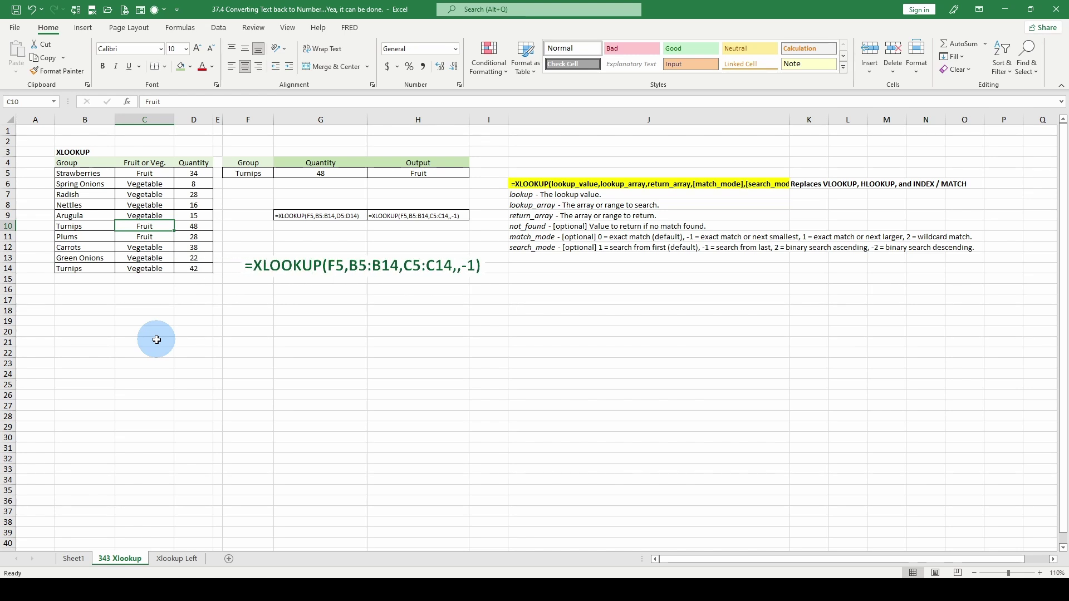
click(412, 174)
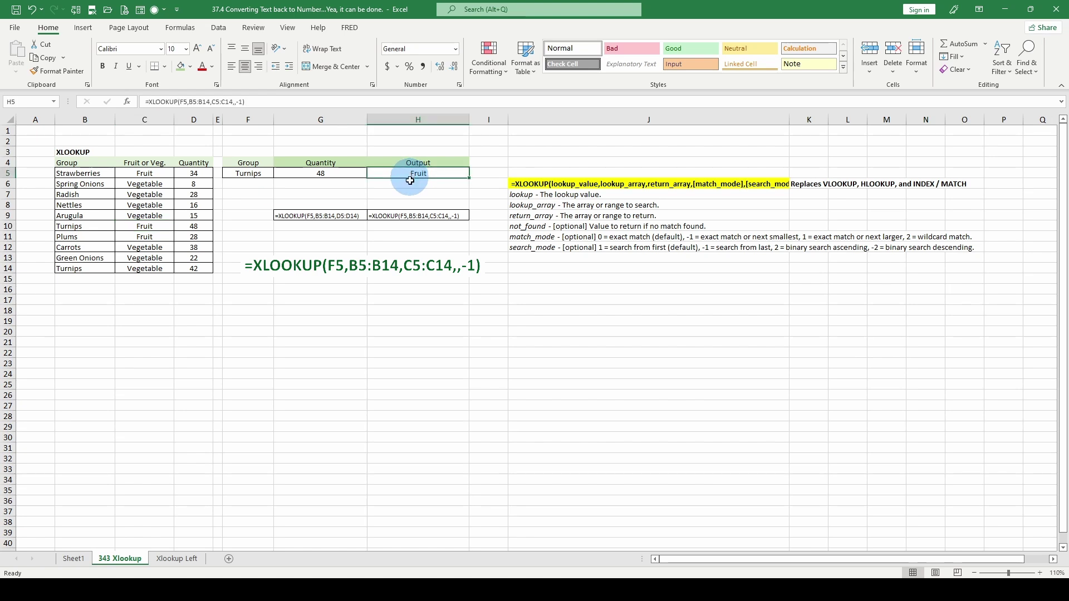
click(513, 237)
Change the match mode argument of the XLOOKUP formula in H5 to 1
click(415, 173)
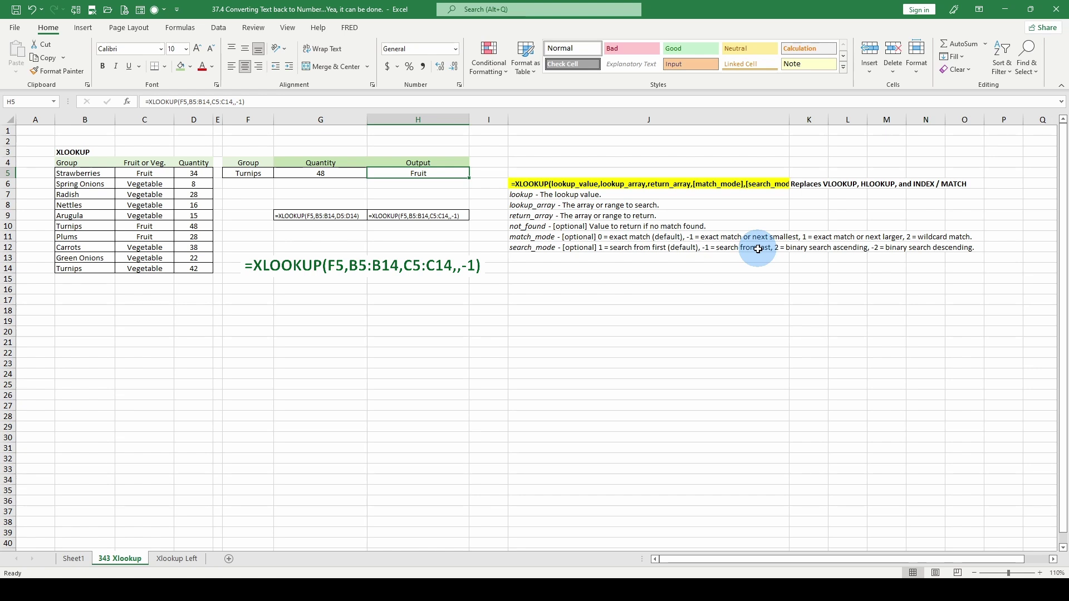
click(236, 102)
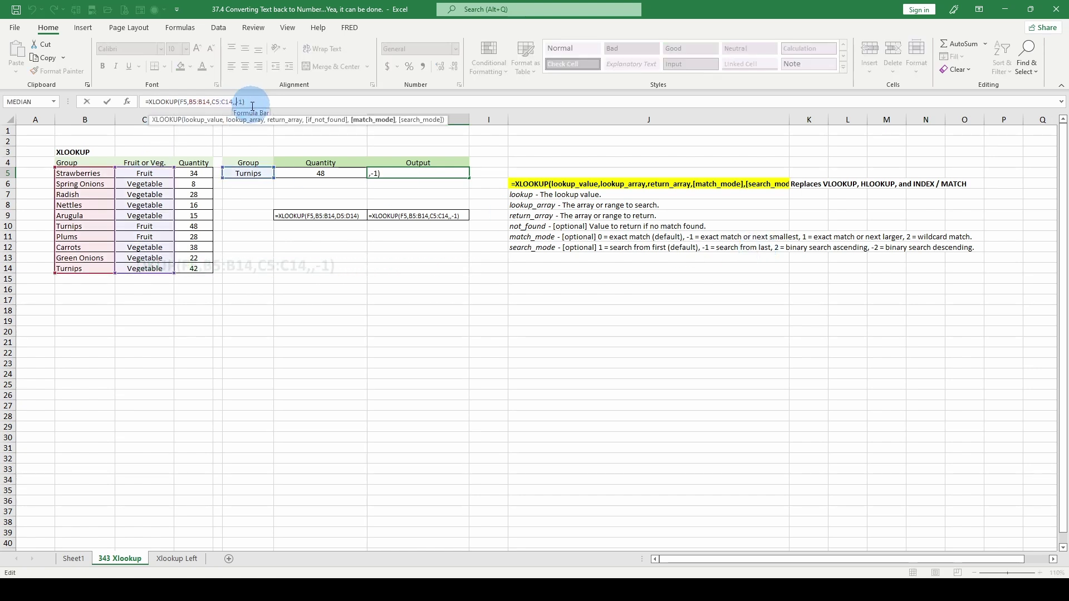
key(Delete)
key(Return)
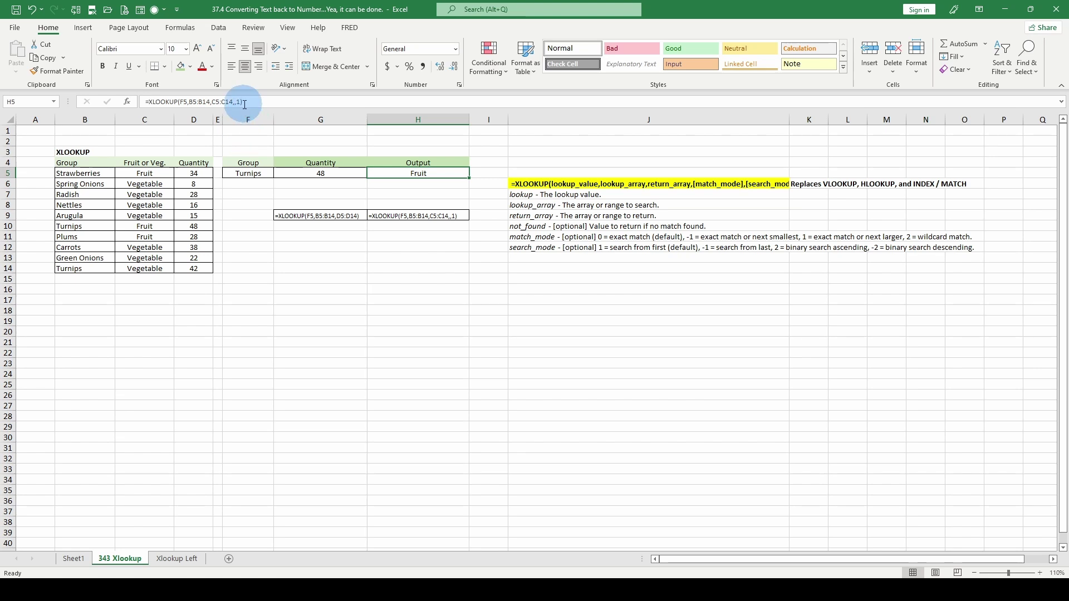
Restore the match mode argument of the XLOOKUP formula in H5 to -1
click(239, 103)
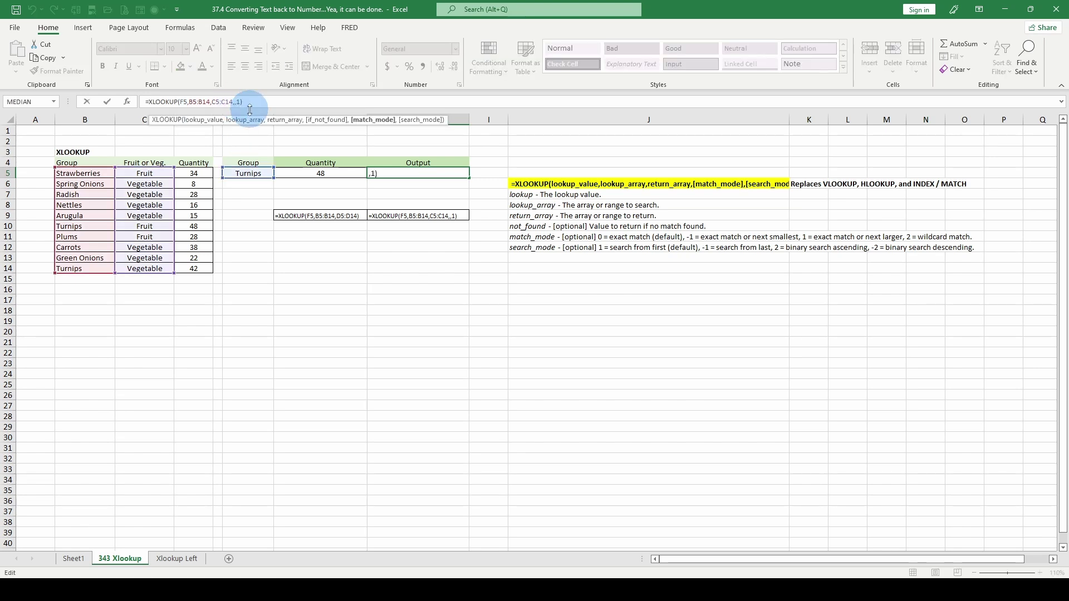
text(-)
key(Return)
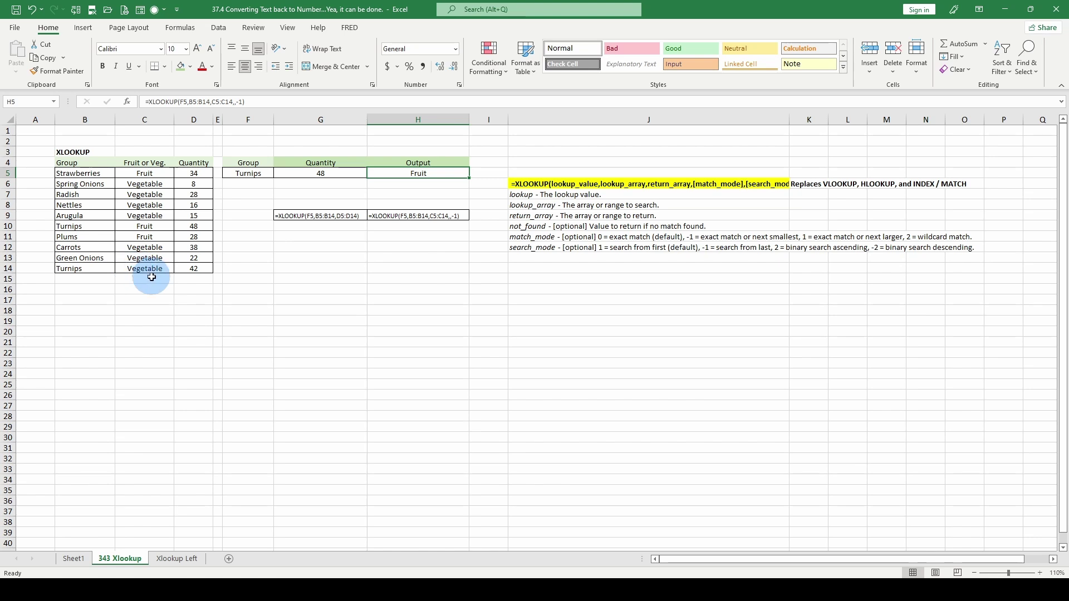
Change the group name in B10 to the singular Turnip
click(84, 226)
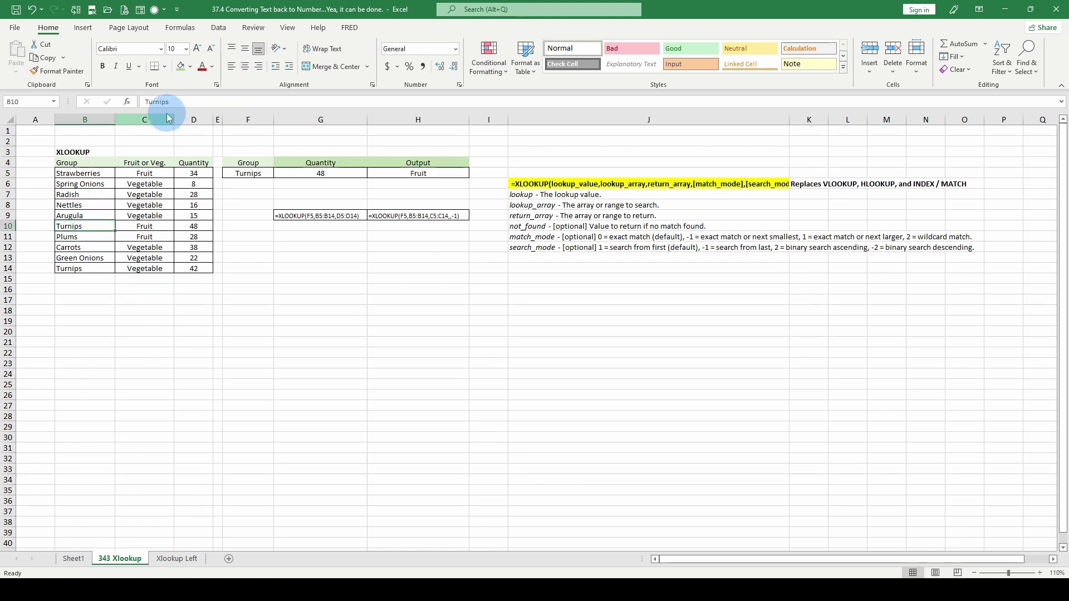
click(182, 103)
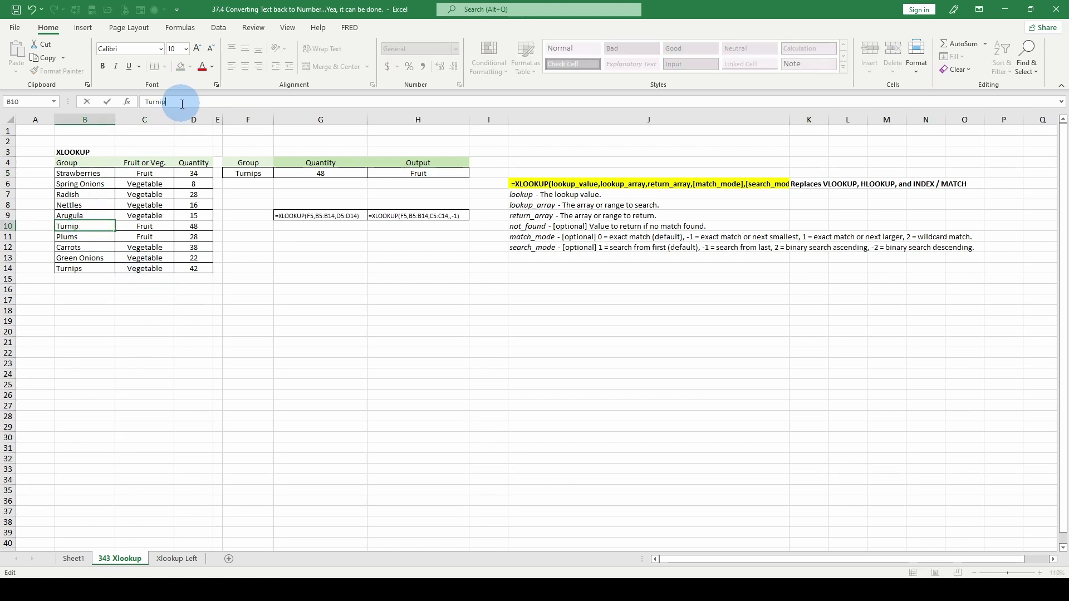
key(Return)
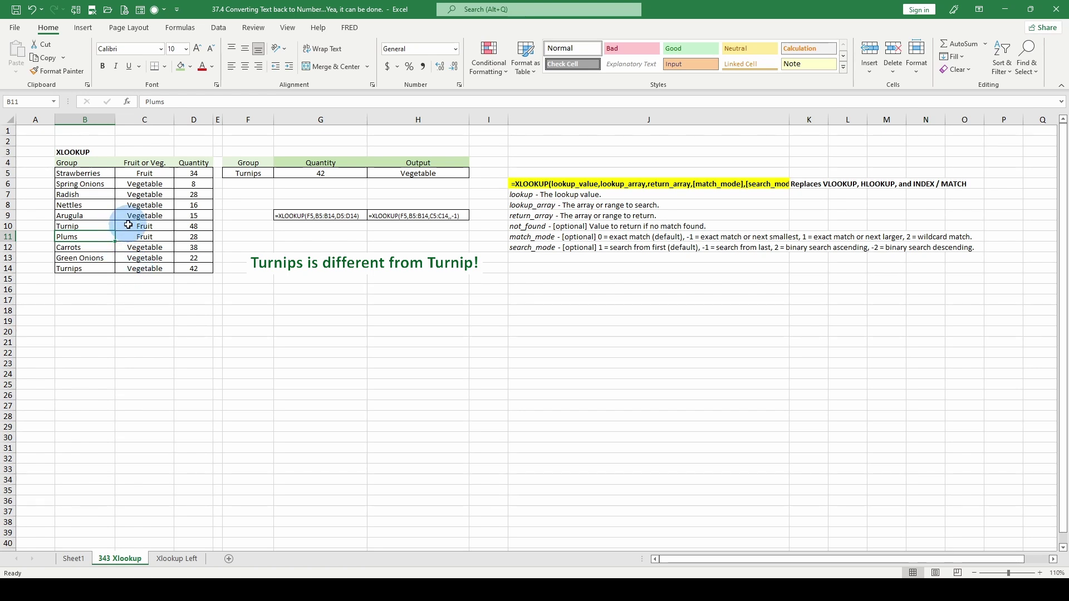
Restore the group name in B10 to the plural Turnips
key(Up)
click(190, 106)
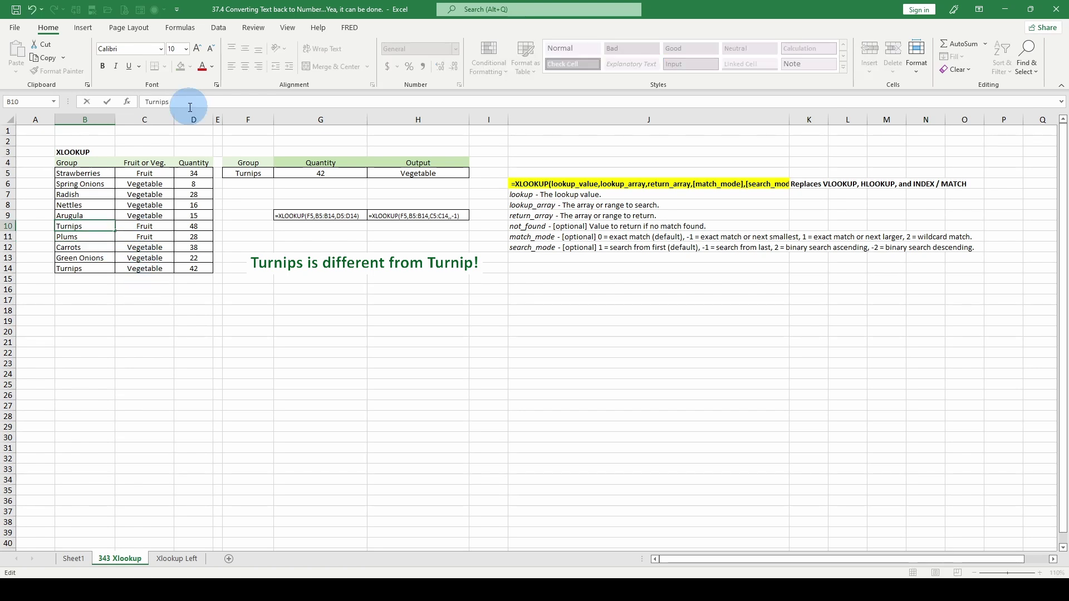
key(Return)
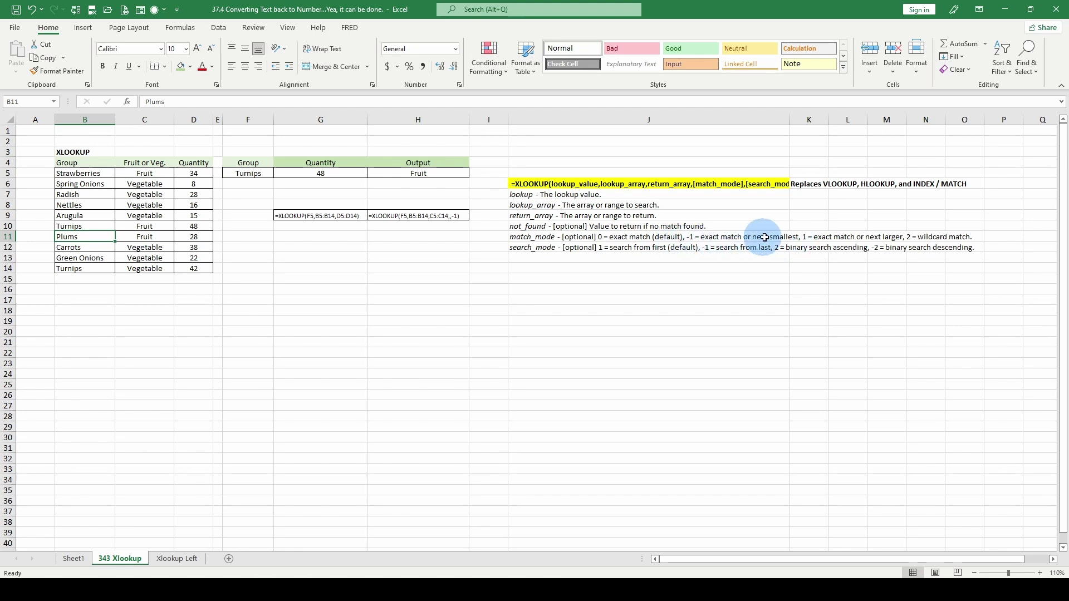
Replace the group name in B10 with Oranges
click(80, 226)
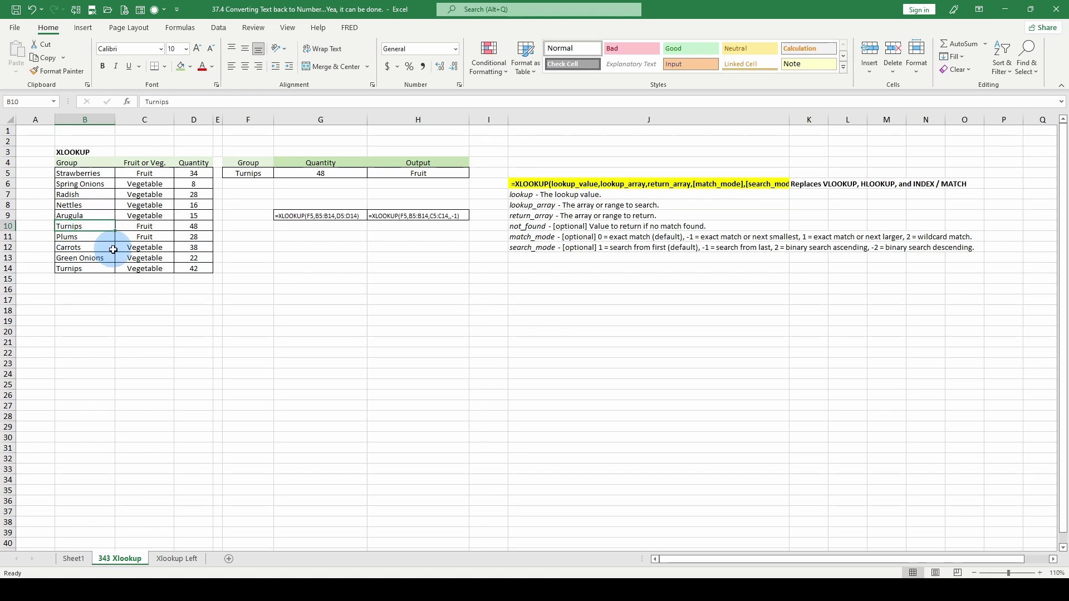
text(Oranges)
key(Return)
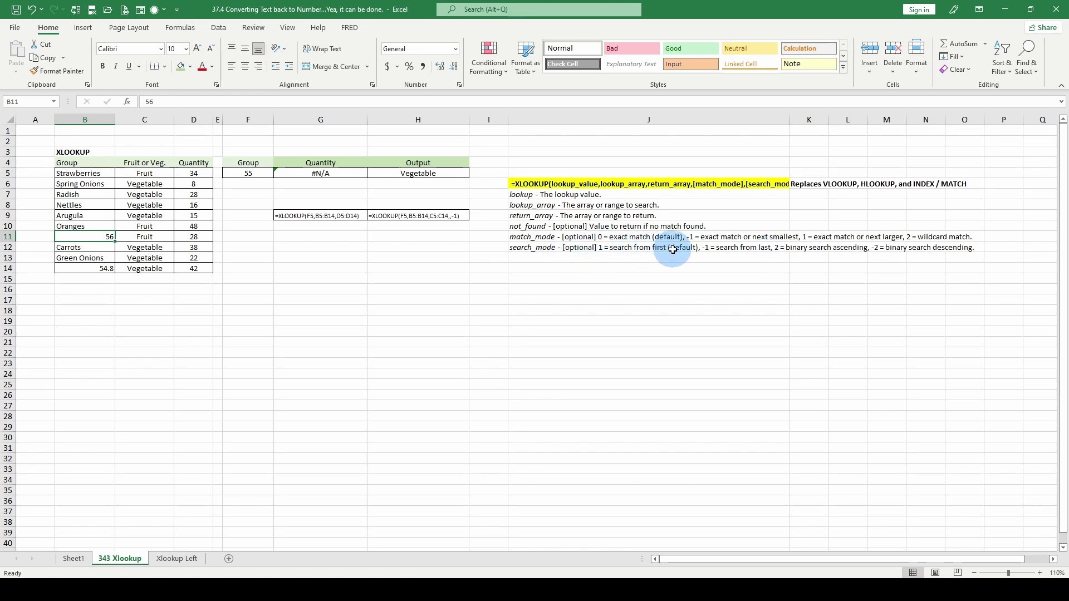
Undo the last value change in B11 and check the lookup value in F5 and the number in B14
key(ctrl+z)
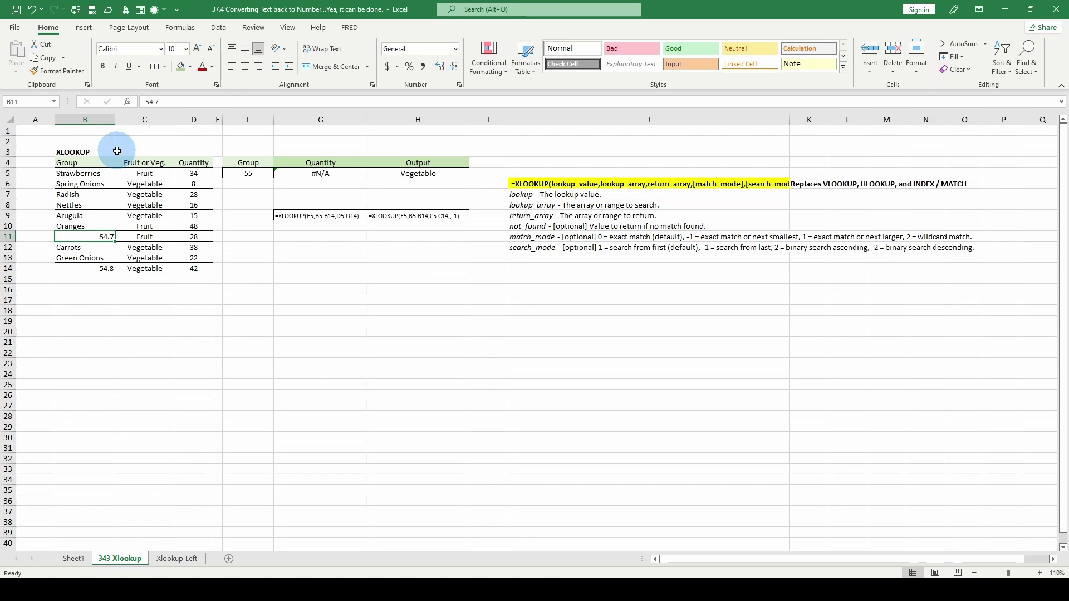
click(252, 175)
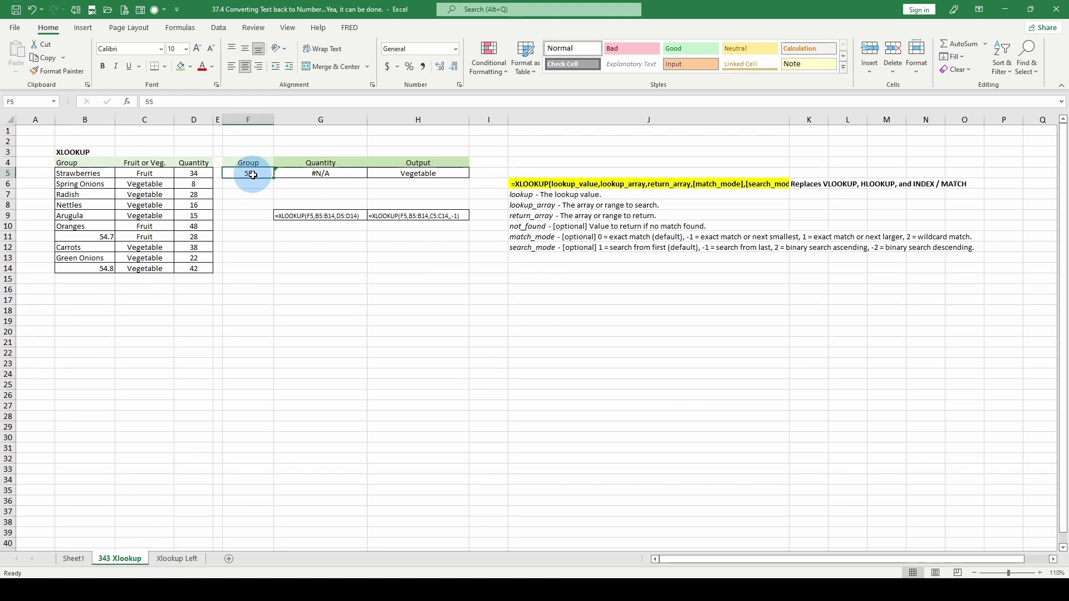
click(96, 271)
Set the group value in B11 to 54.85 and compare it with the number in B14
click(95, 234)
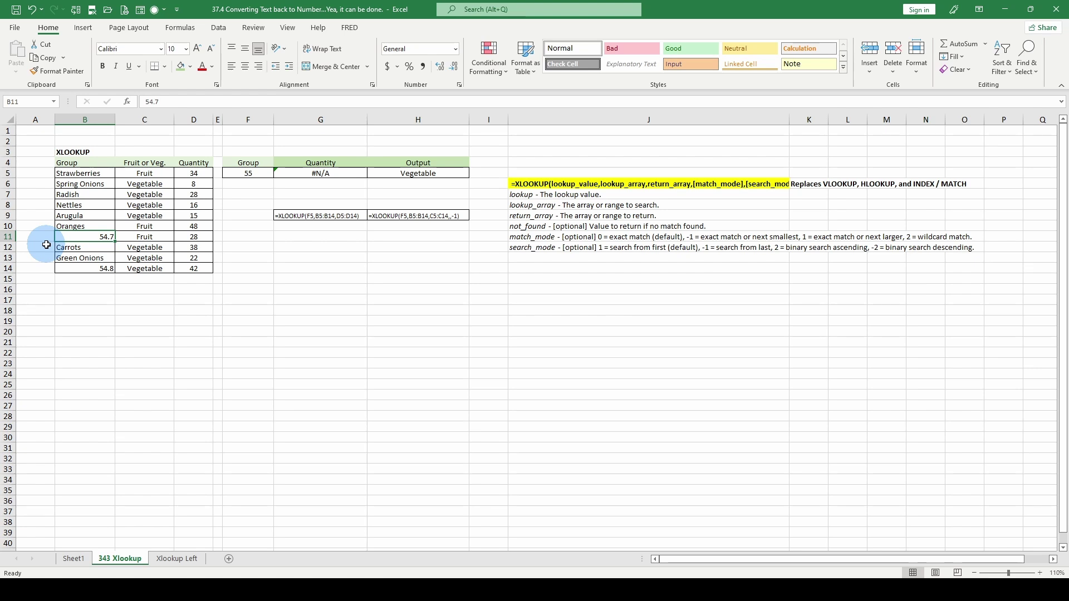
text(54)
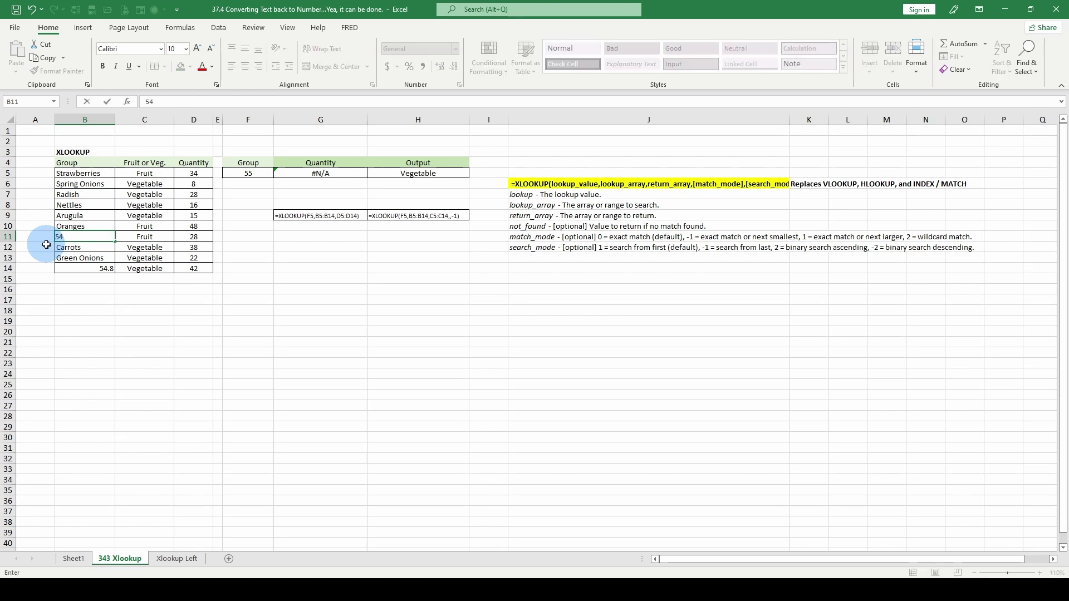
text(.85)
key(Return)
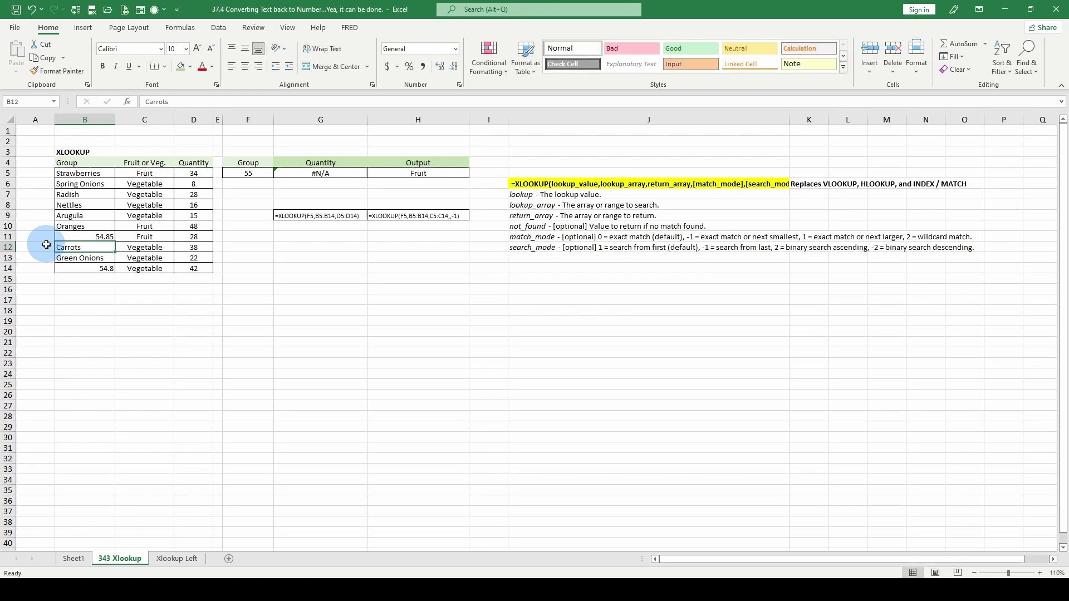
click(105, 233)
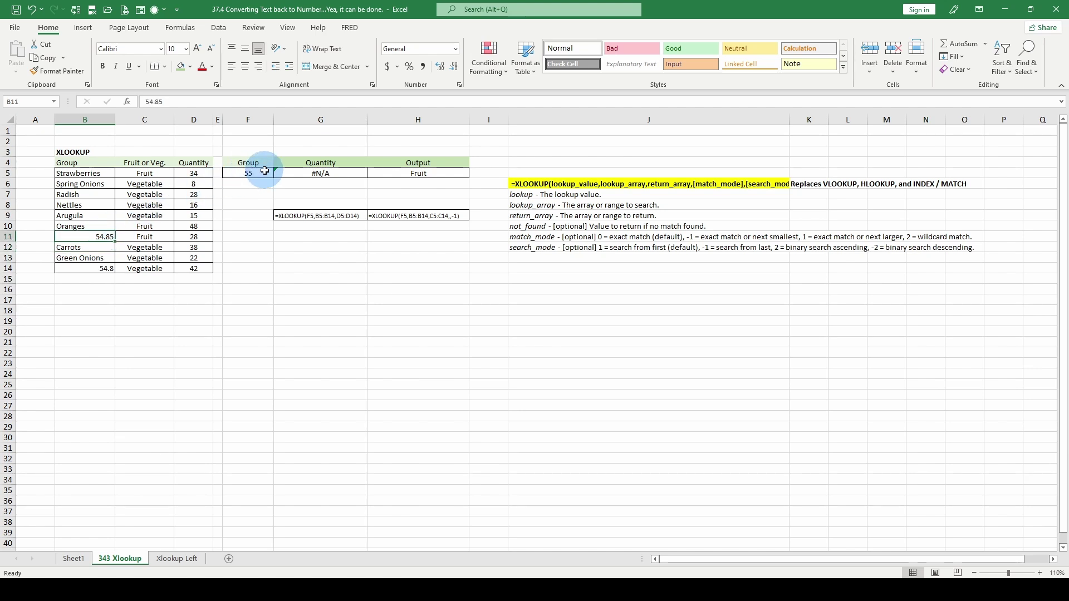
click(95, 271)
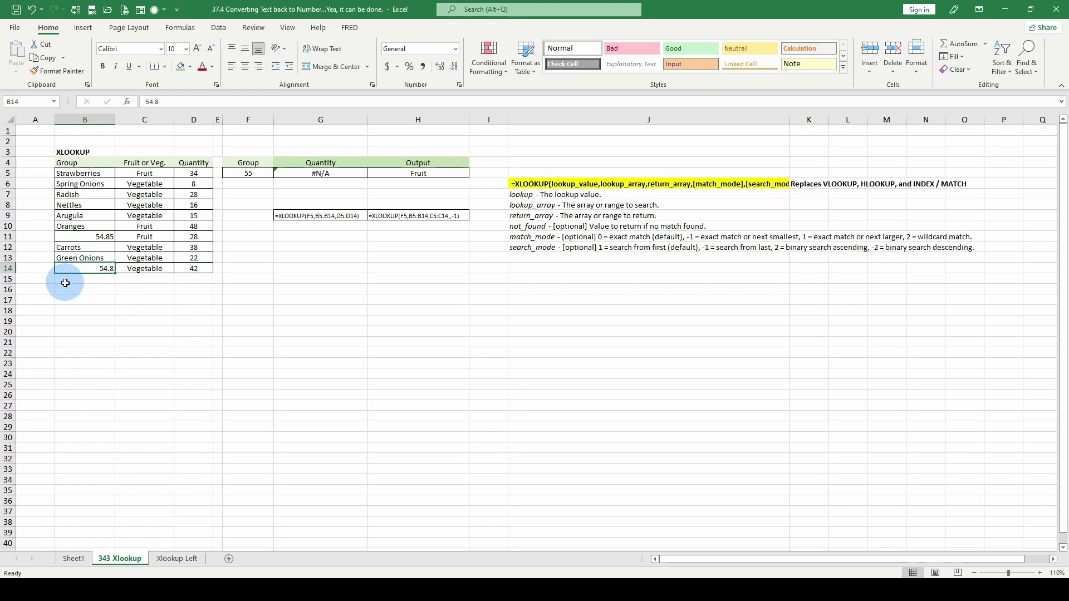